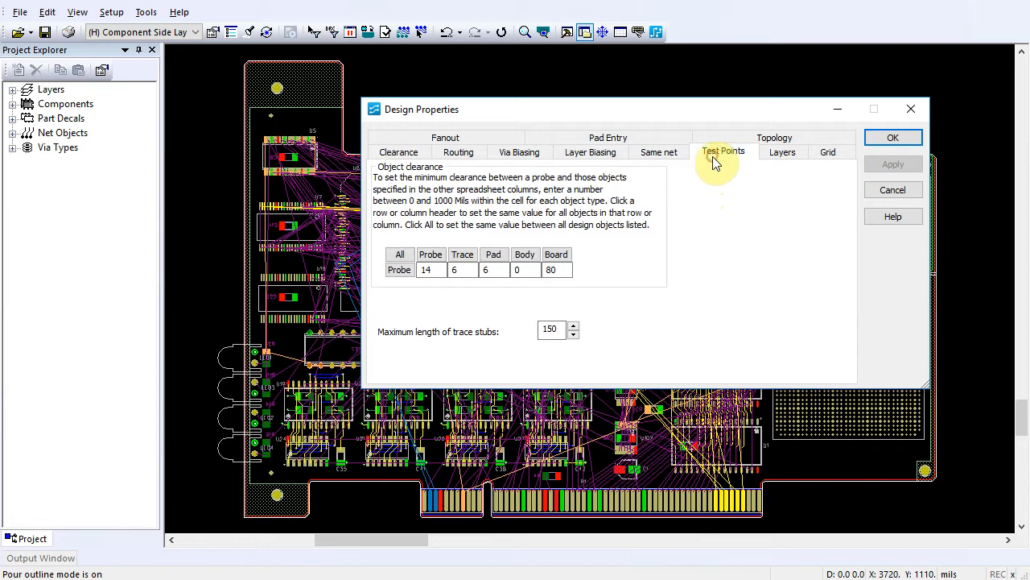
- Set the design's test point probe-to-board clearance to 125 mils and accept the design properties
{"action": "left_click", "coordinate": [554, 270]}
{"action": "type", "text": "125"}
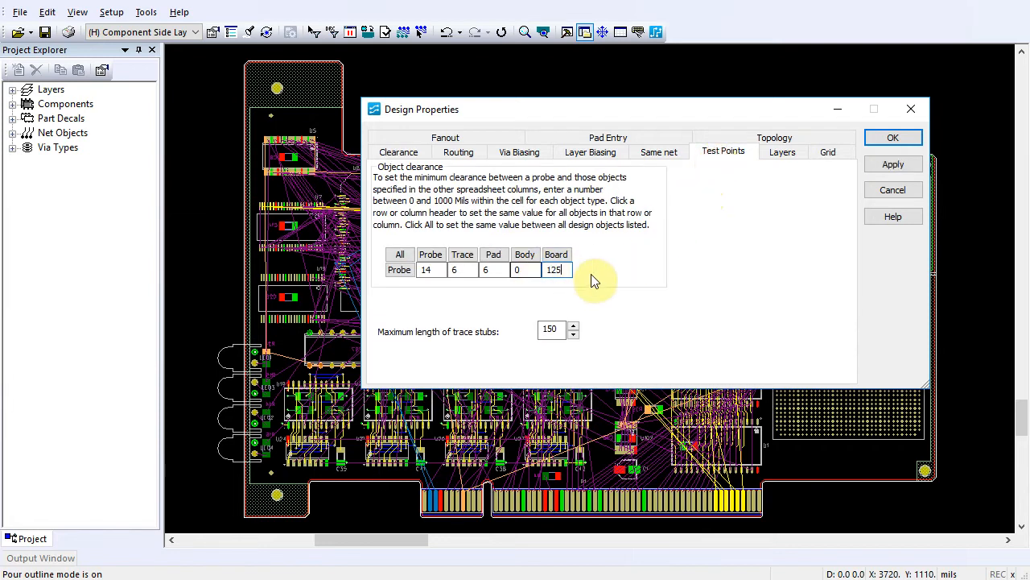
{"action": "left_click", "coordinate": [891, 161]}
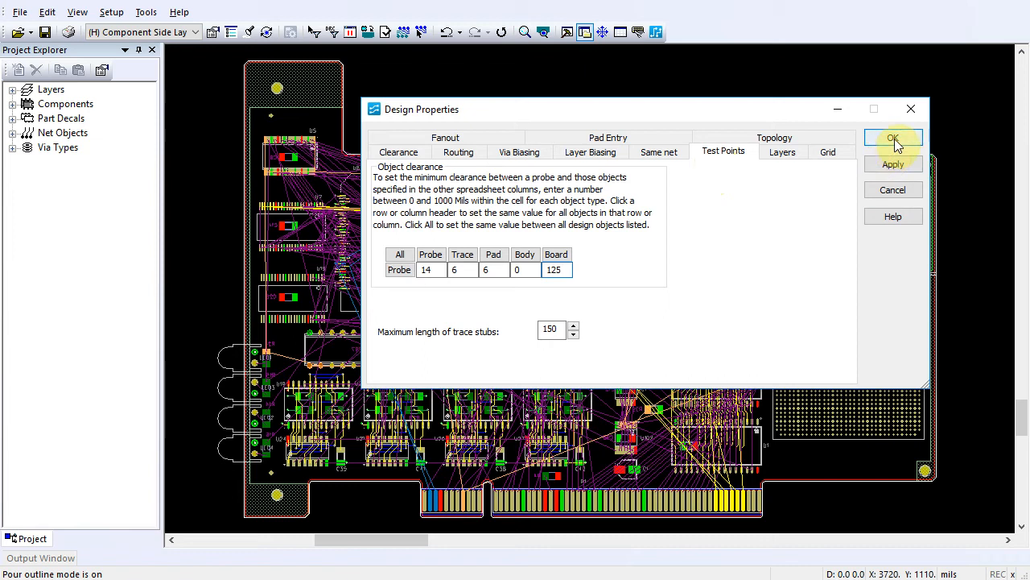
{"action": "left_click", "coordinate": [894, 138]}
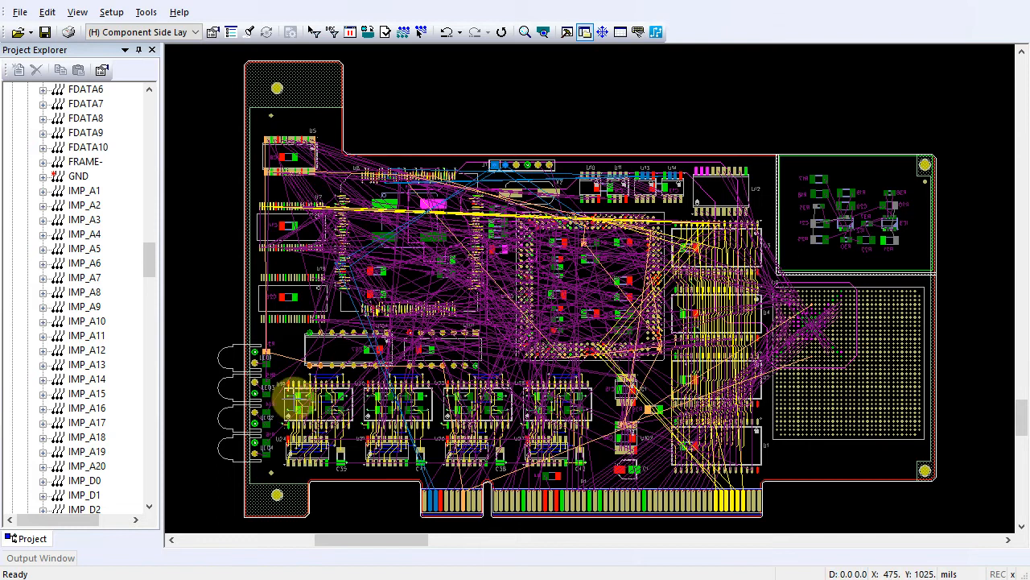
- Set the number of test point probes for the GND net to 10 and apply it
{"action": "left_click", "coordinate": [84, 177]}
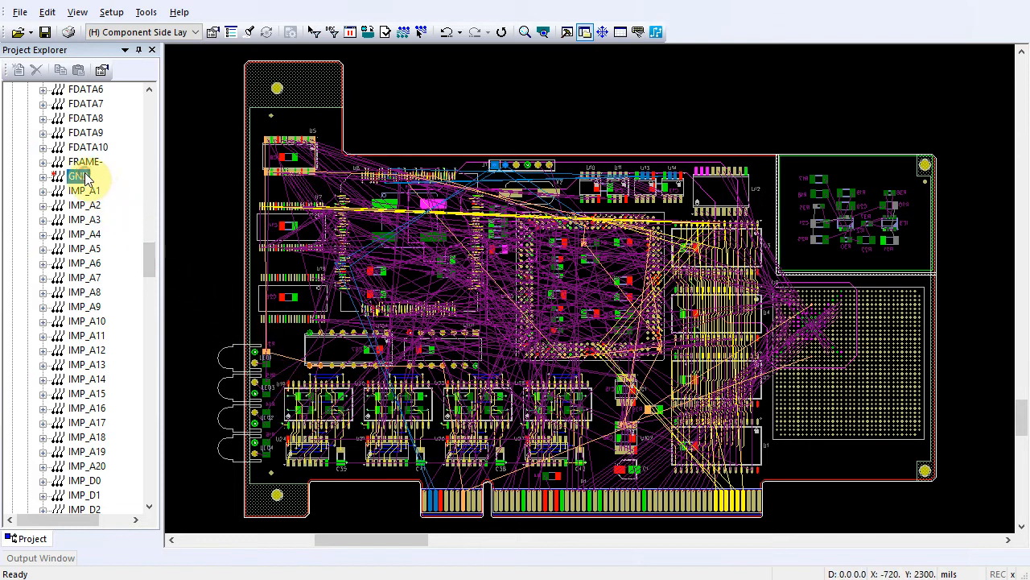
{"action": "right_click", "coordinate": [87, 178]}
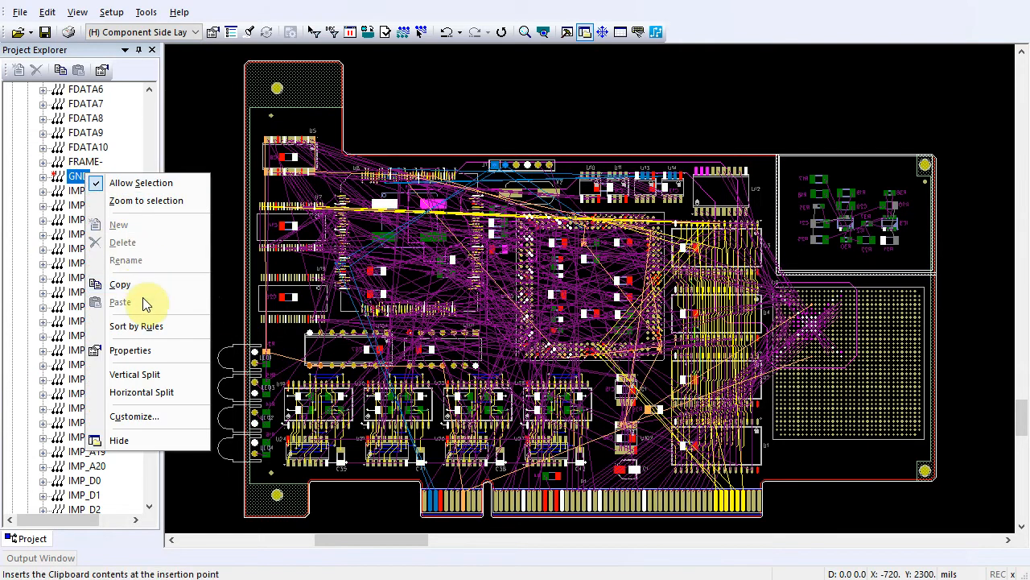
{"action": "left_click", "coordinate": [145, 355]}
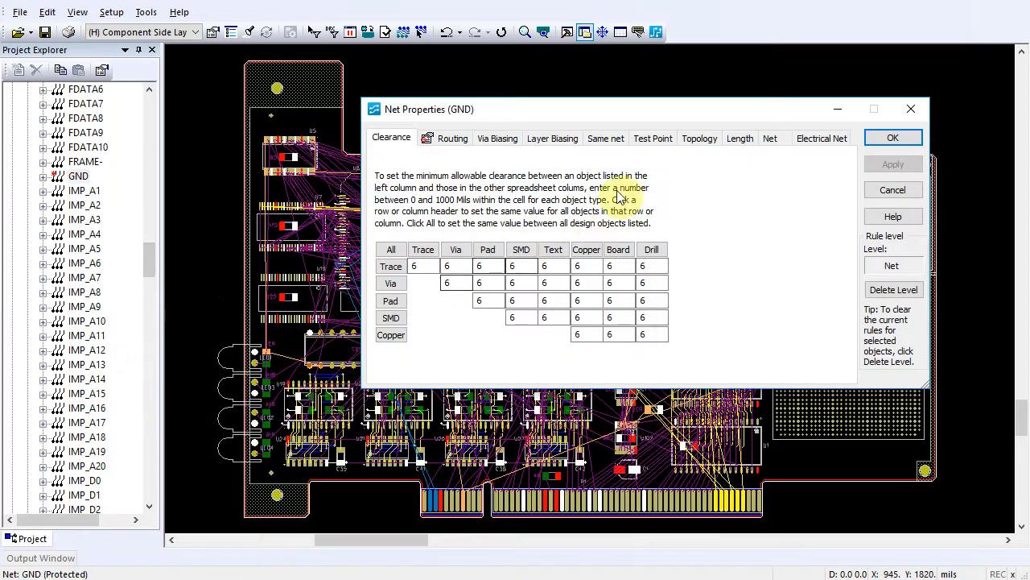
{"action": "left_click", "coordinate": [653, 139]}
{"action": "left_click_drag", "start_coordinate": [507, 225], "coordinate": [459, 231]}
{"action": "type", "text": "10"}
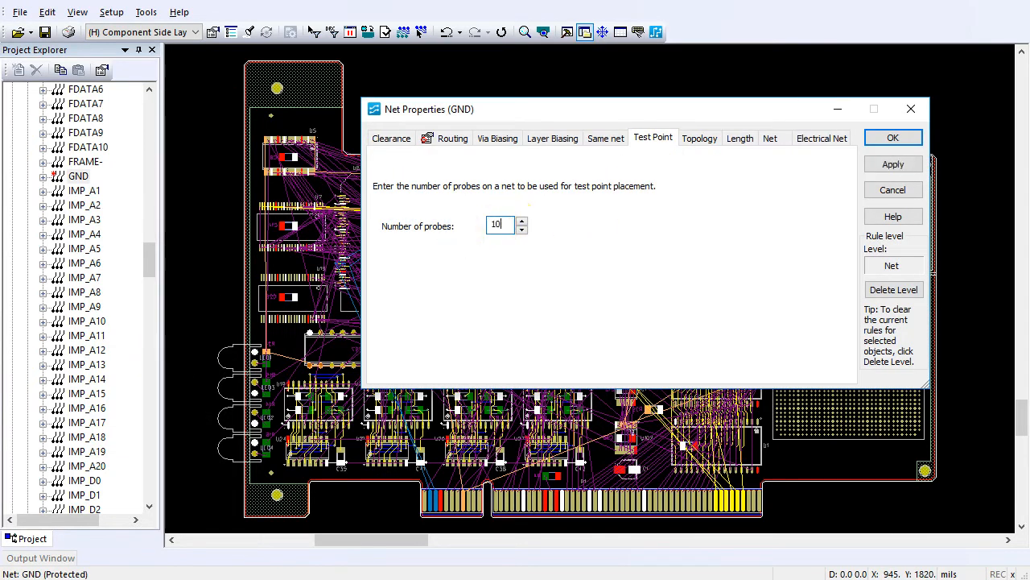
{"action": "left_click", "coordinate": [891, 165]}
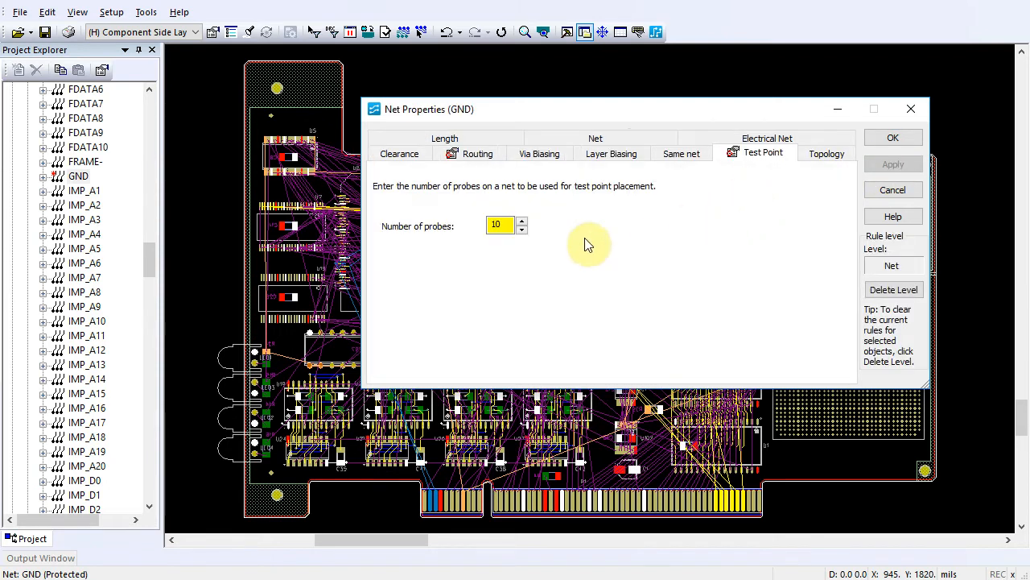
- Set the number of test point probes to 10 for the VCC, VDD and VDDQ3.3V nets together
{"action": "left_click_drag", "start_coordinate": [152, 262], "coordinate": [143, 354]}
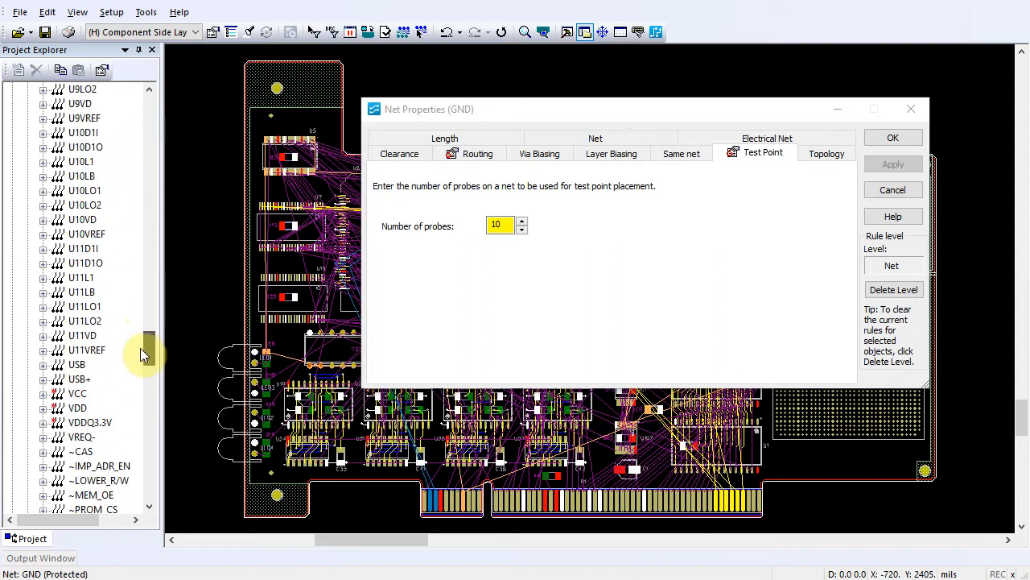
{"action": "left_click", "coordinate": [76, 394]}
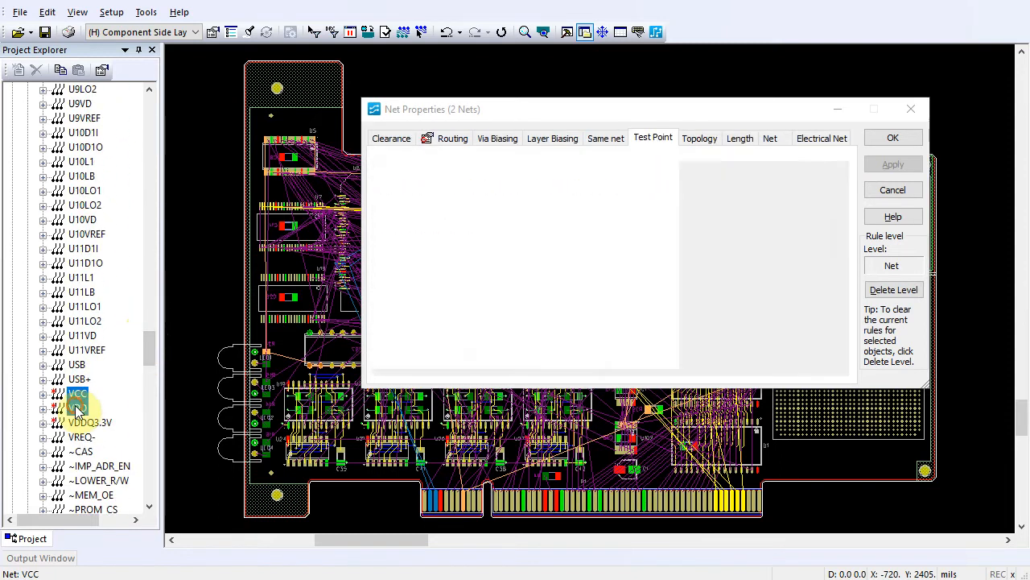
{"action": "left_click", "coordinate": [87, 422], "text": "shift"}
{"action": "double_click", "coordinate": [499, 224]}
{"action": "type", "text": "10"}
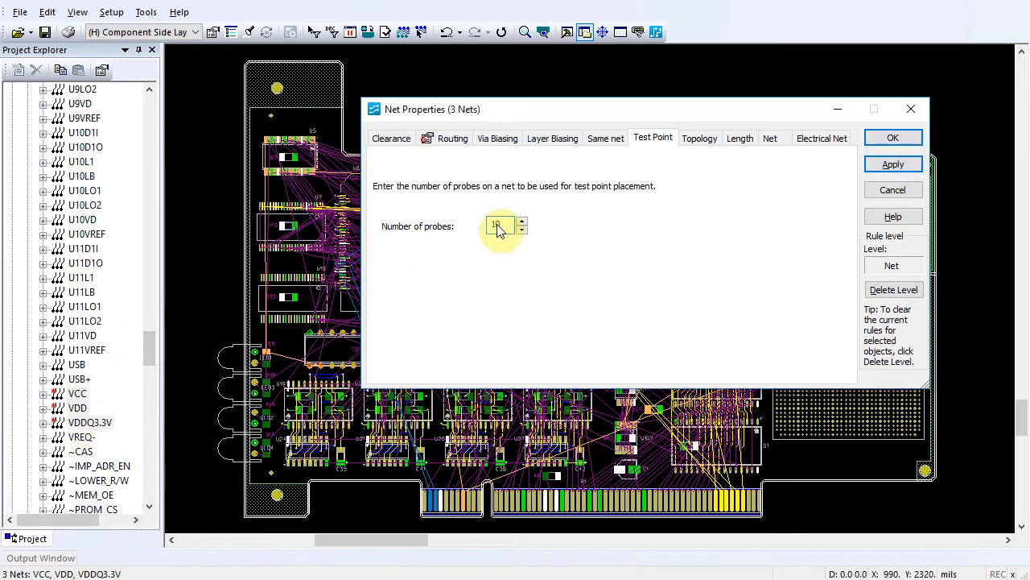
{"action": "left_click", "coordinate": [889, 138]}
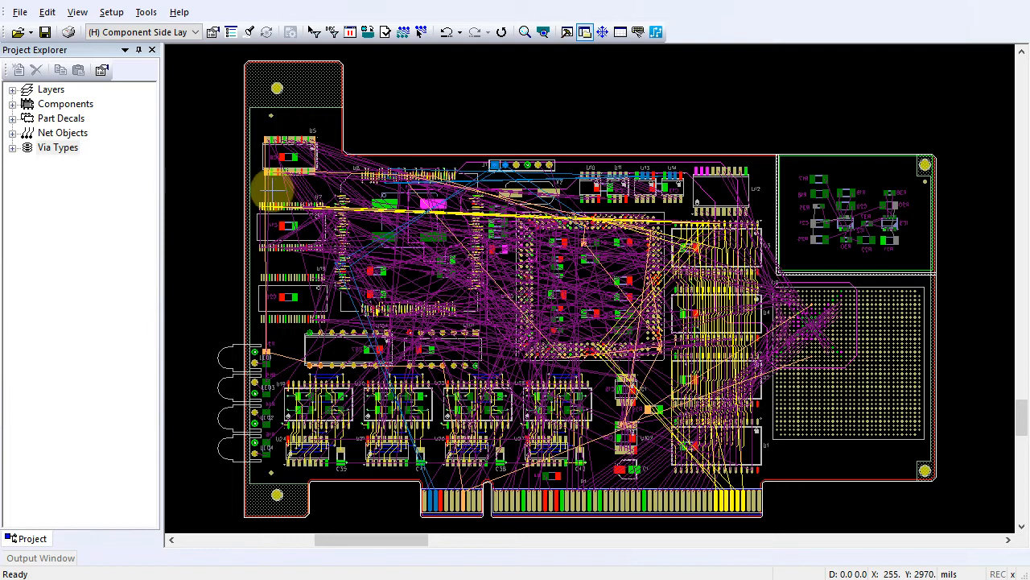
- Mark the DFTVIA via type as preferred for use as a test point
{"action": "left_click", "coordinate": [13, 149]}
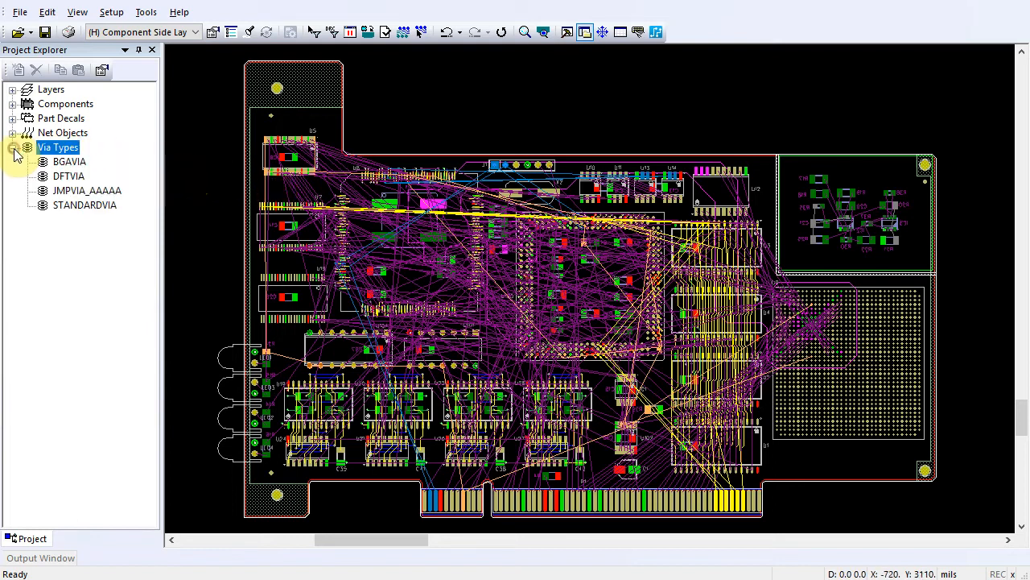
{"action": "left_click", "coordinate": [70, 176]}
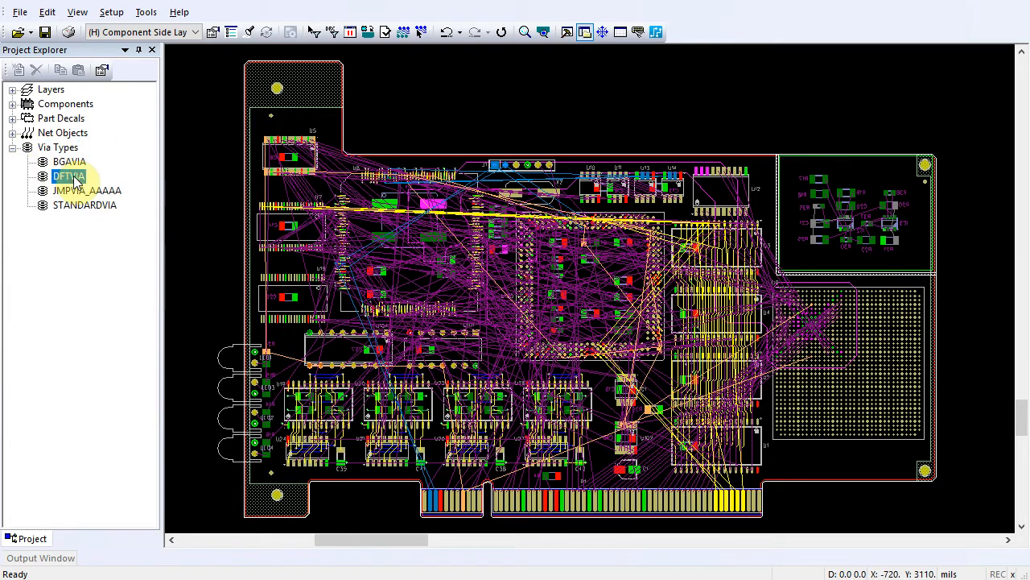
{"action": "right_click", "coordinate": [75, 180]}
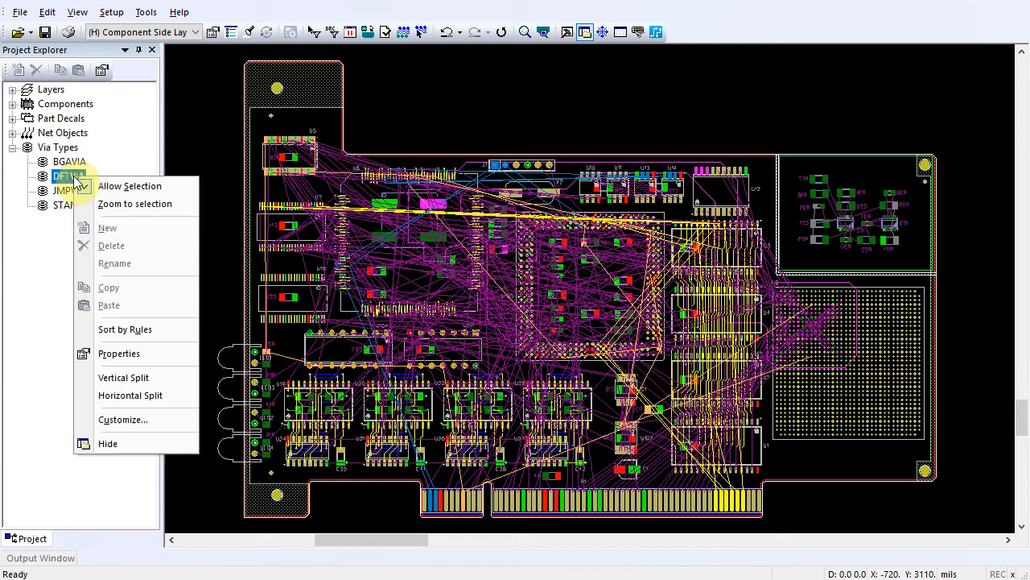
{"action": "left_click", "coordinate": [108, 355]}
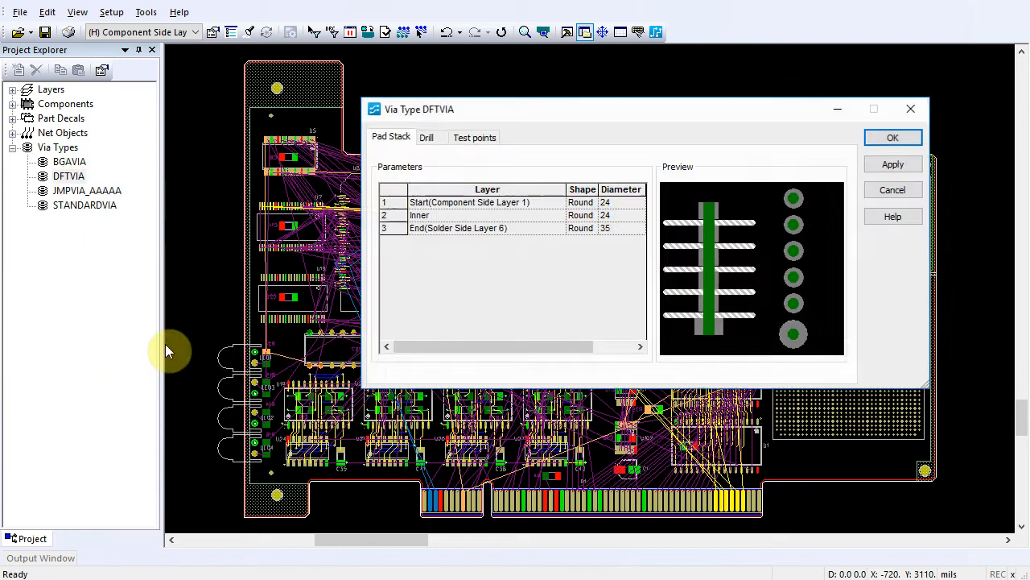
{"action": "left_click", "coordinate": [475, 139]}
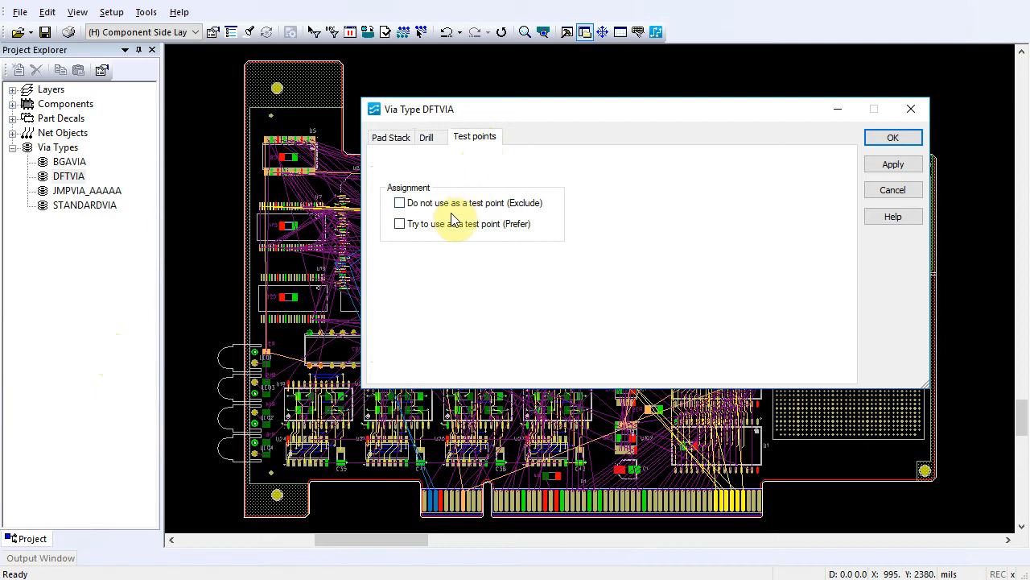
{"action": "left_click", "coordinate": [396, 225]}
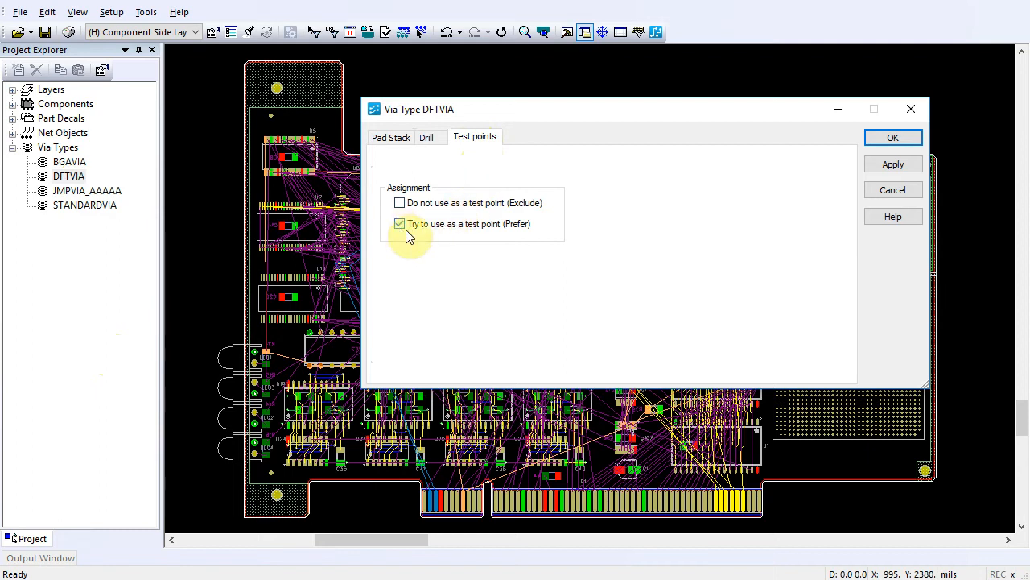
{"action": "left_click", "coordinate": [892, 140]}
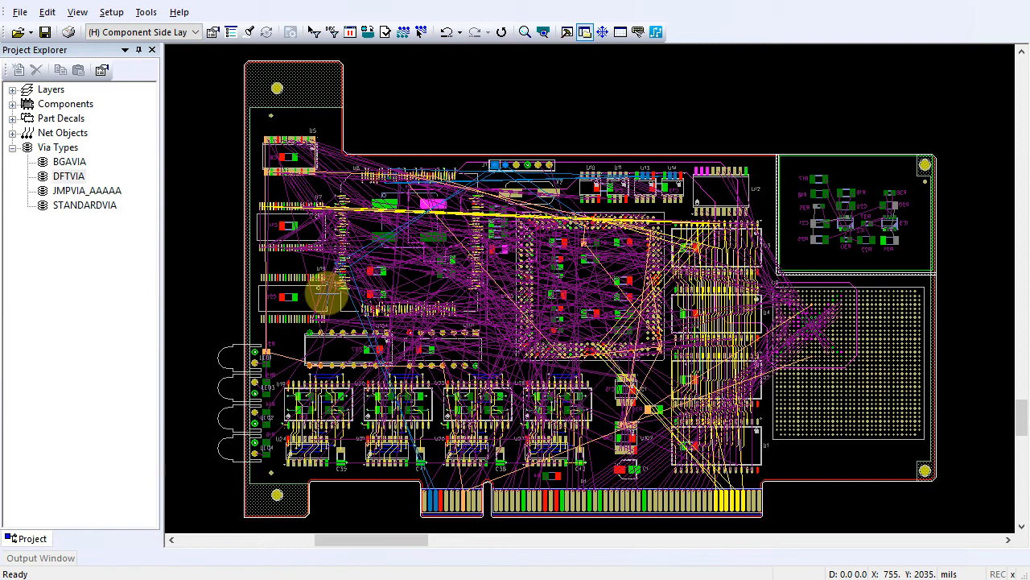
- Enable creating test points during autorouting and inserting test point vias for inaccessible nets, using DFTVIA as the test point via
{"action": "left_click", "coordinate": [143, 12]}
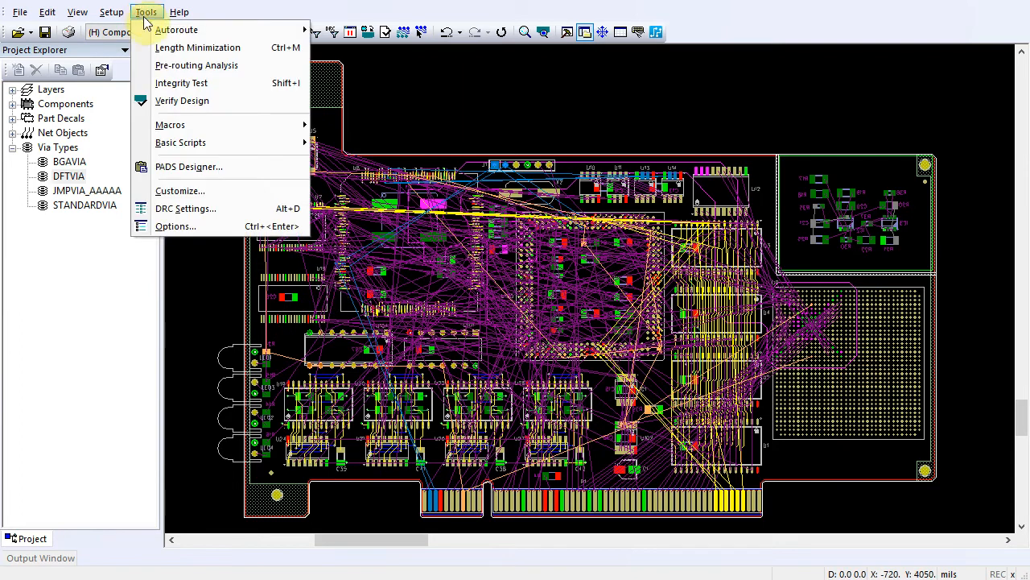
{"action": "left_click", "coordinate": [185, 226]}
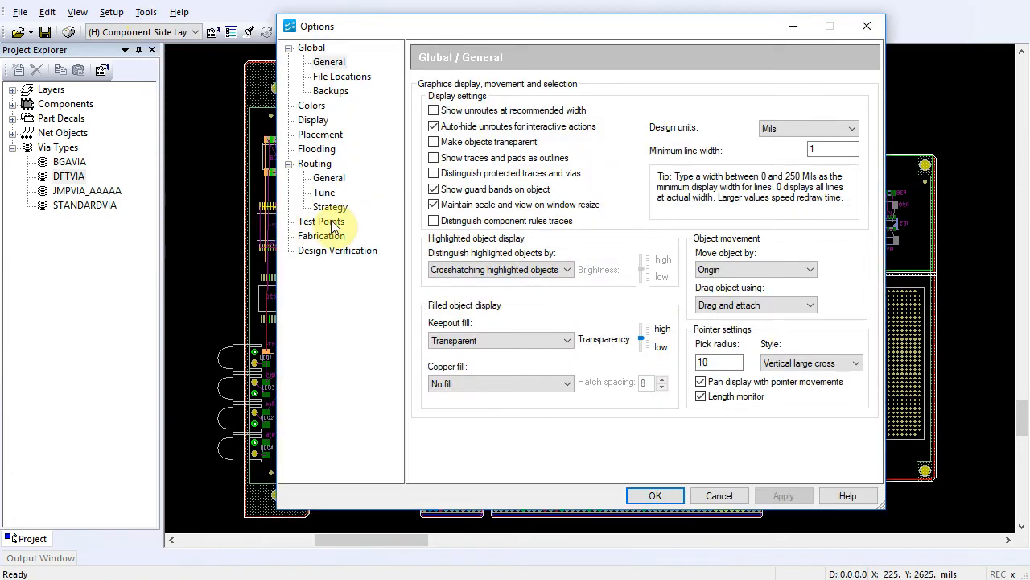
{"action": "left_click", "coordinate": [330, 223]}
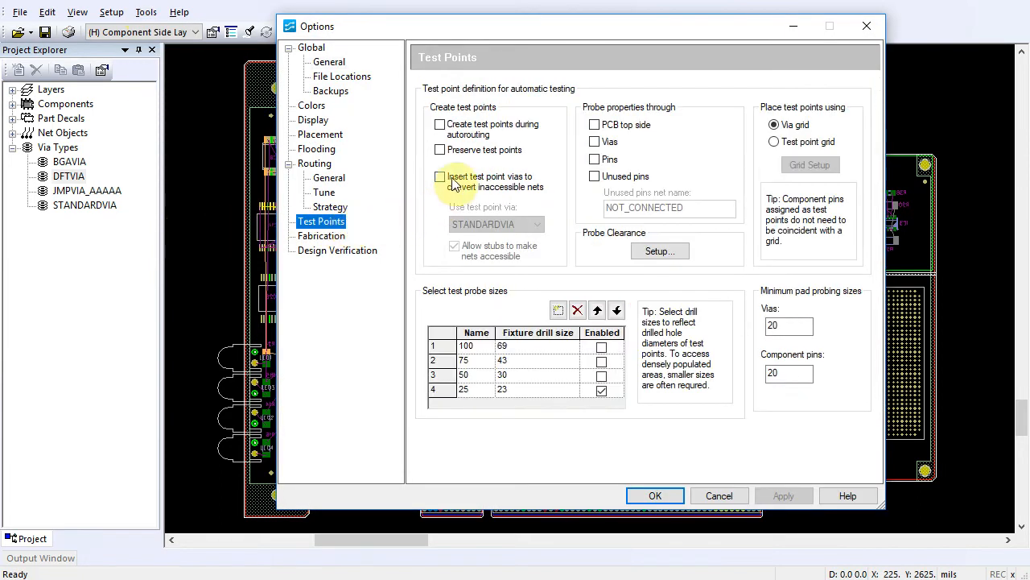
{"action": "left_click", "coordinate": [441, 125]}
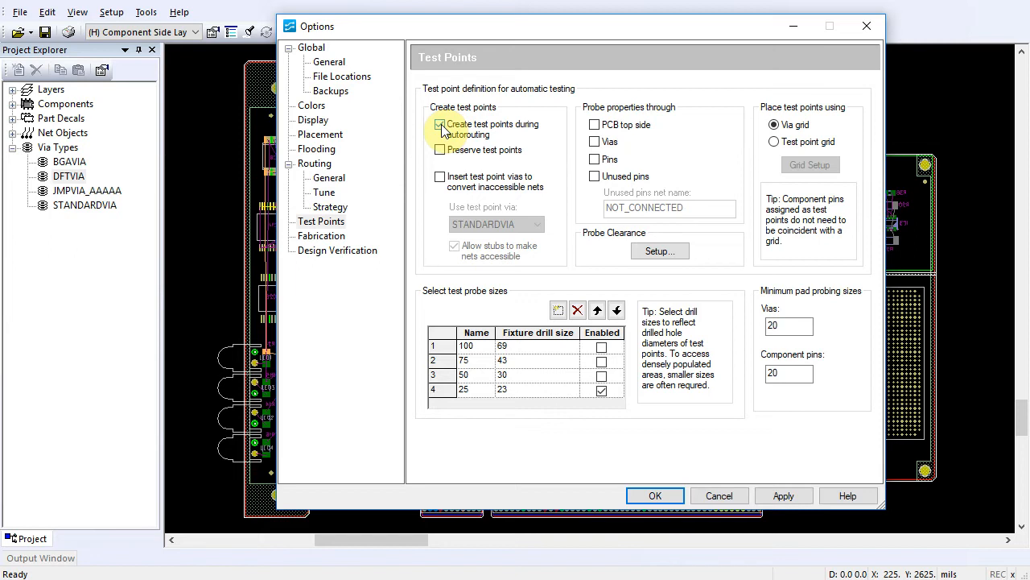
{"action": "left_click", "coordinate": [439, 177]}
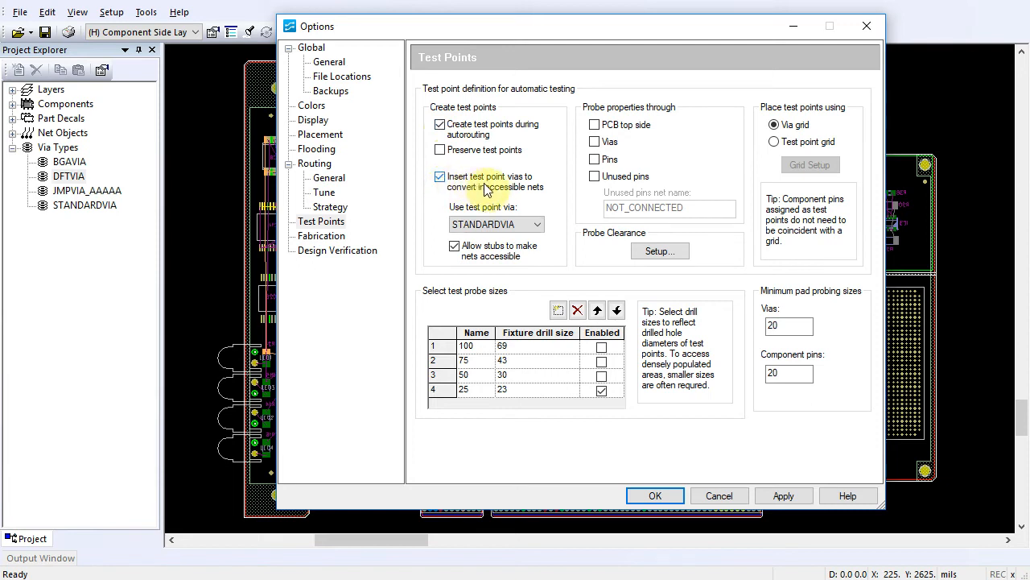
{"action": "left_click", "coordinate": [539, 227]}
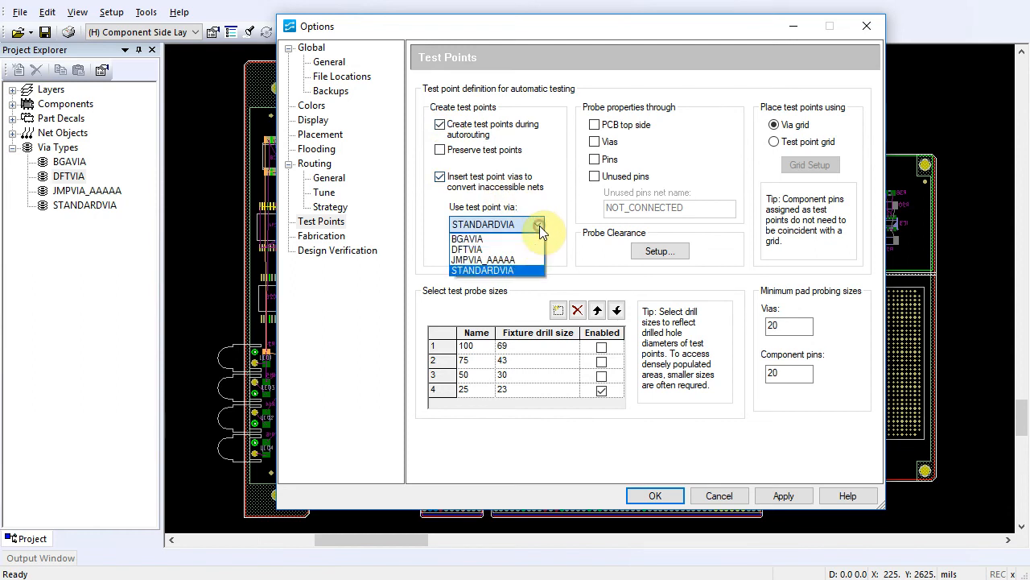
{"action": "left_click", "coordinate": [489, 252]}
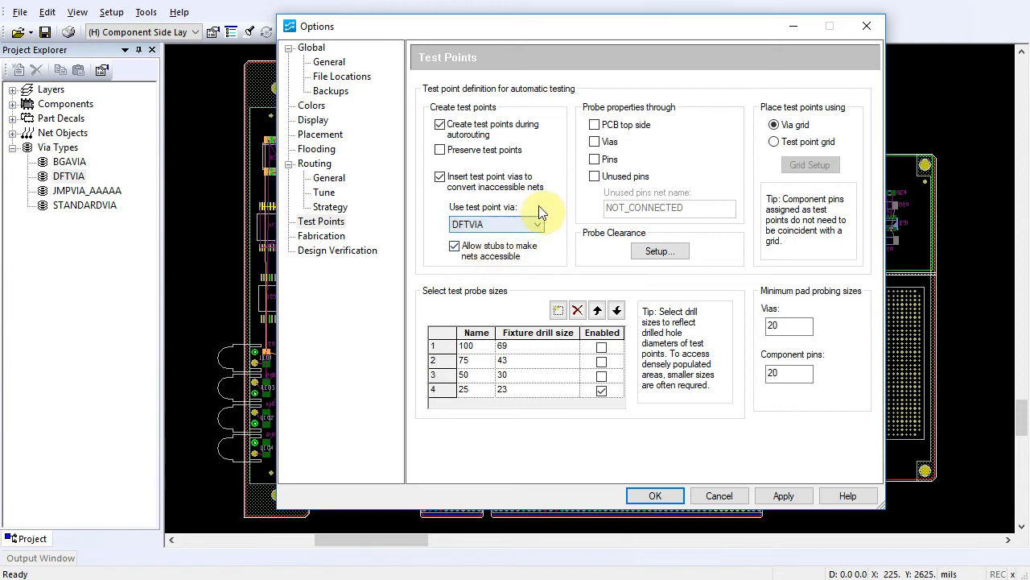
- Allow probing through vias and pins, enable the 100, 75 and 50 test probe sizes, and accept the options
{"action": "left_click", "coordinate": [595, 142]}
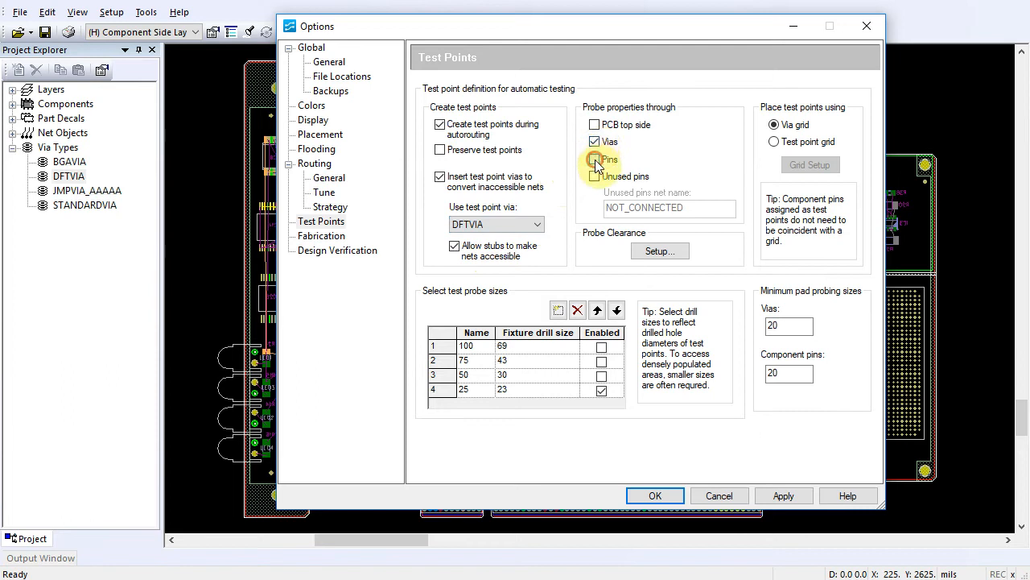
{"action": "left_click", "coordinate": [596, 160]}
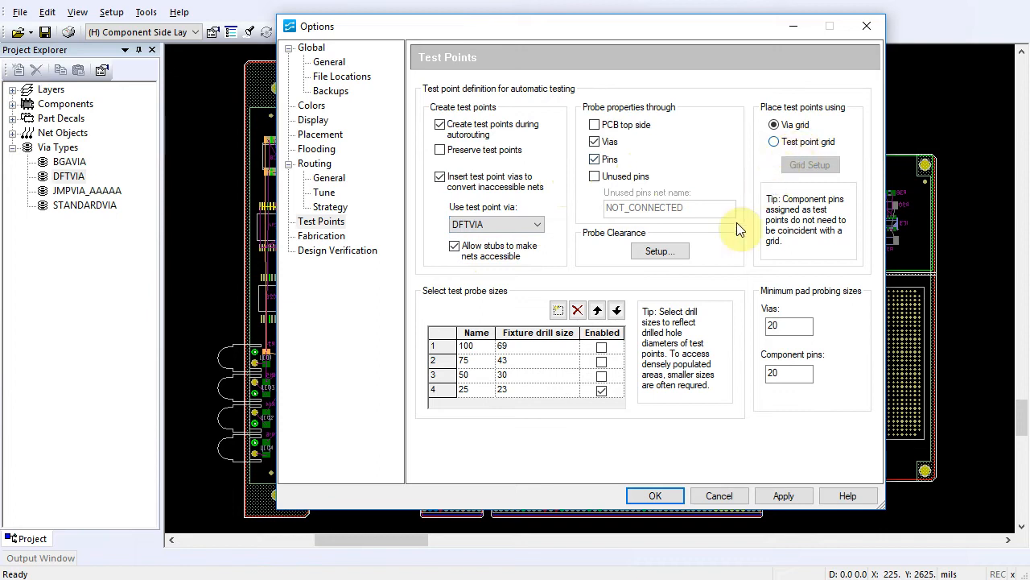
{"action": "left_click", "coordinate": [601, 348]}
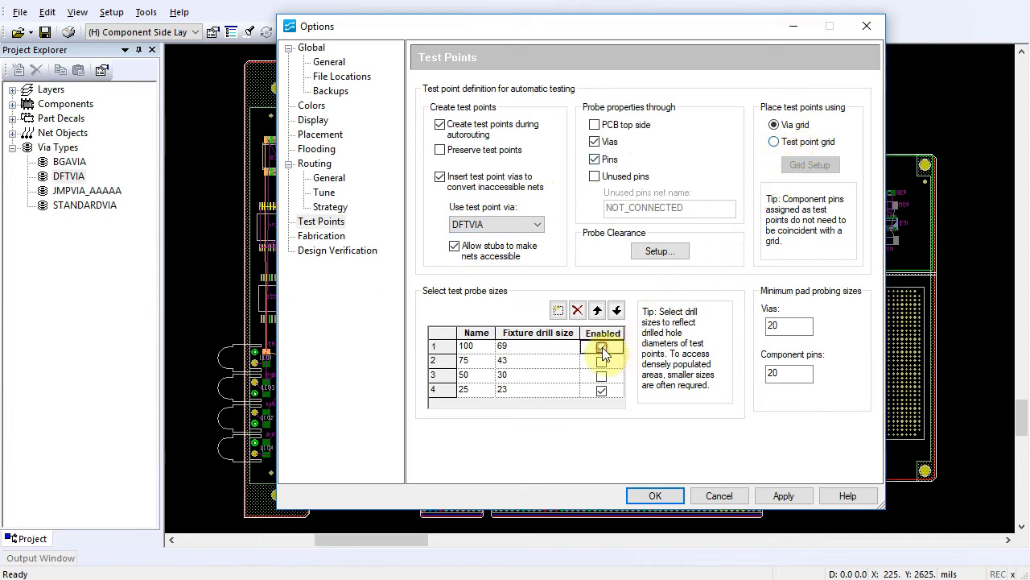
{"action": "left_click", "coordinate": [602, 361]}
{"action": "left_click", "coordinate": [601, 376]}
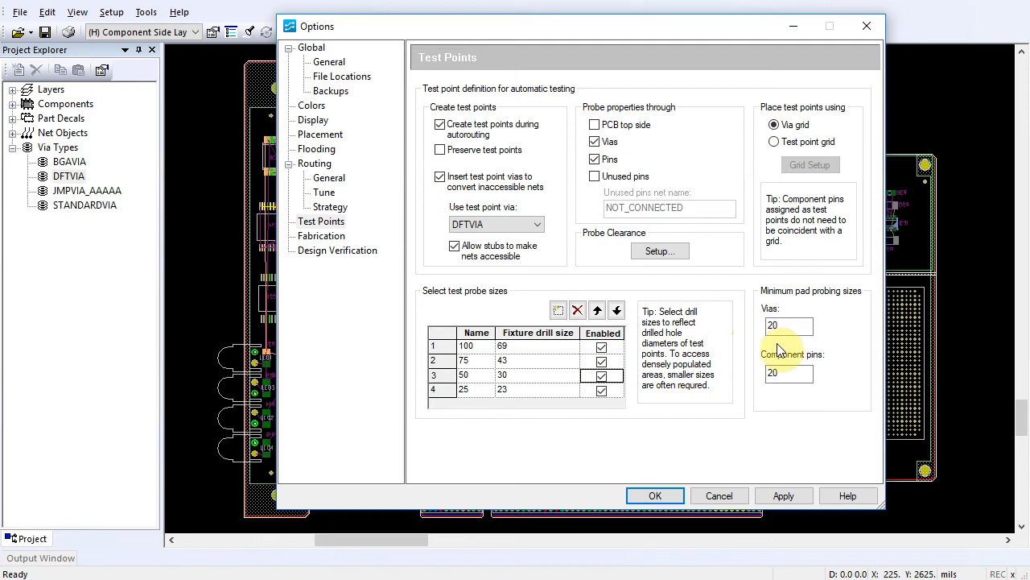
{"action": "left_click", "coordinate": [658, 497]}
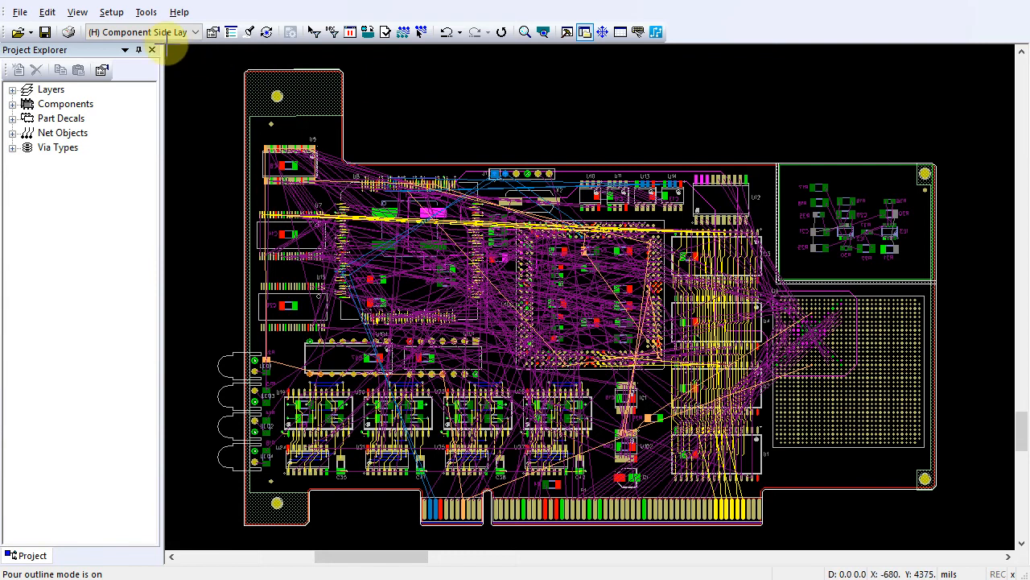
- Enable the Test point pass in the routing strategy, set its intensity to High, and accept the options
{"action": "left_click", "coordinate": [142, 12]}
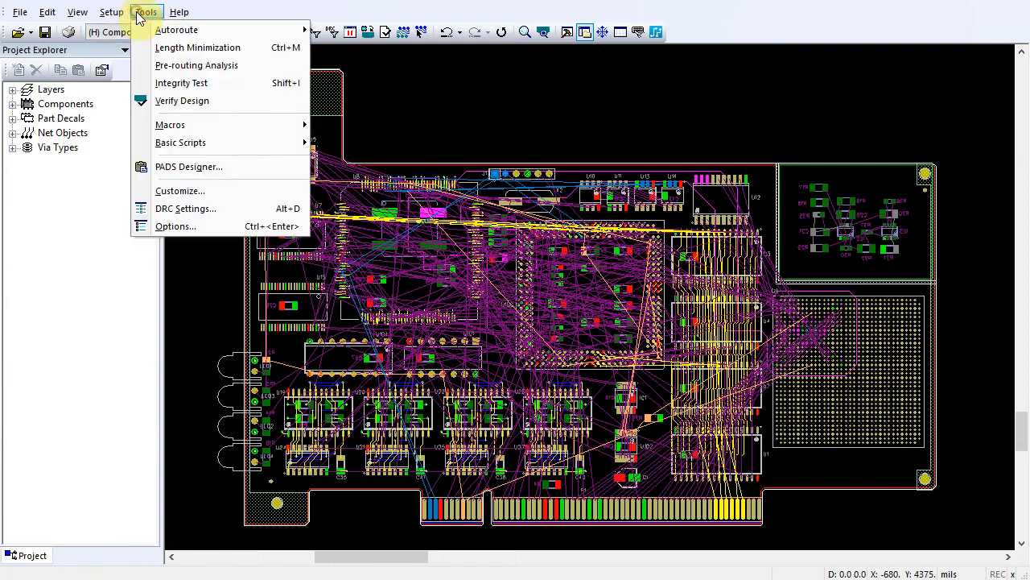
{"action": "left_click", "coordinate": [167, 227]}
{"action": "left_click", "coordinate": [341, 207]}
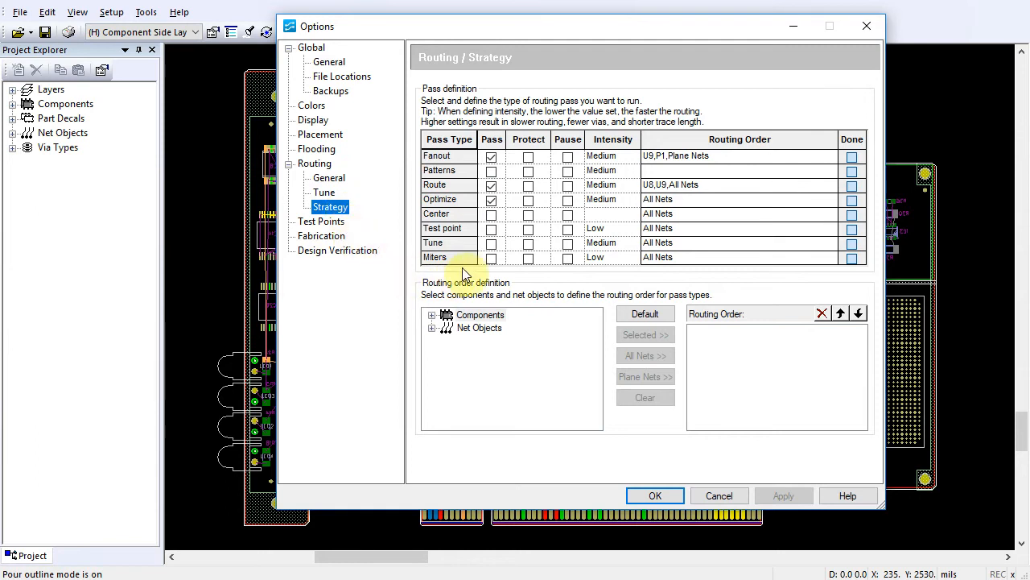
{"action": "left_click", "coordinate": [493, 232]}
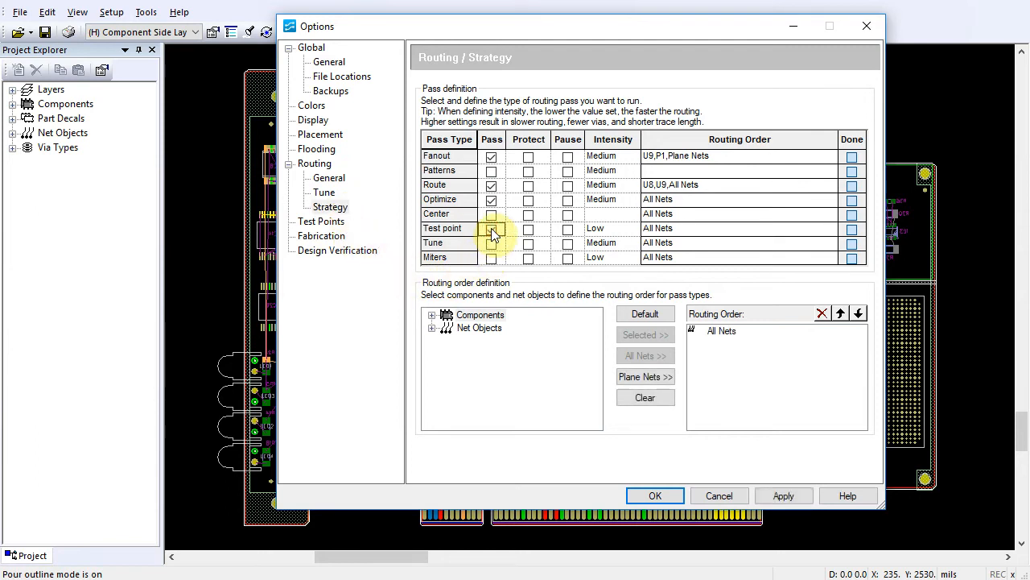
{"action": "left_click", "coordinate": [628, 232]}
{"action": "left_click", "coordinate": [633, 228]}
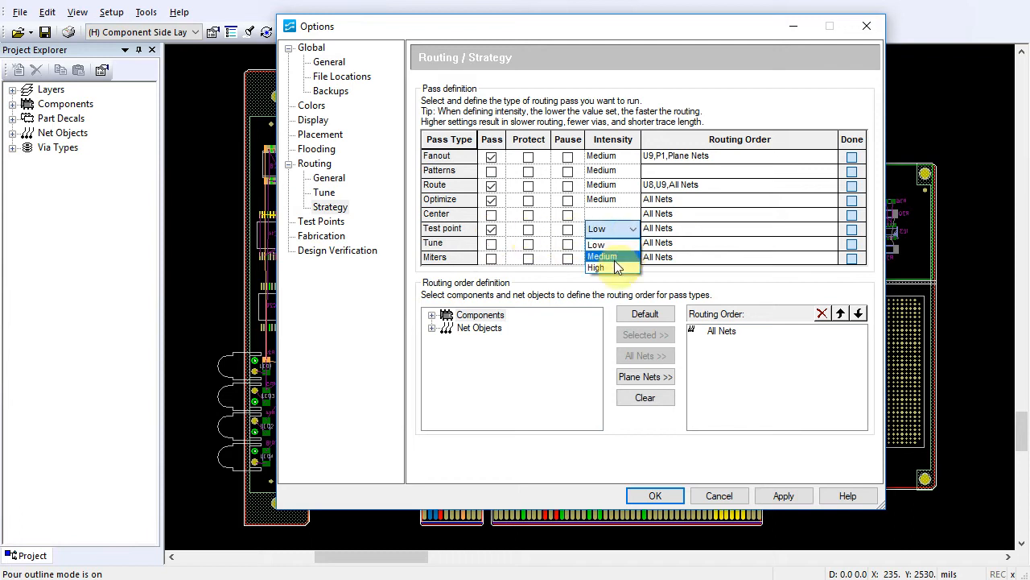
{"action": "left_click", "coordinate": [606, 267]}
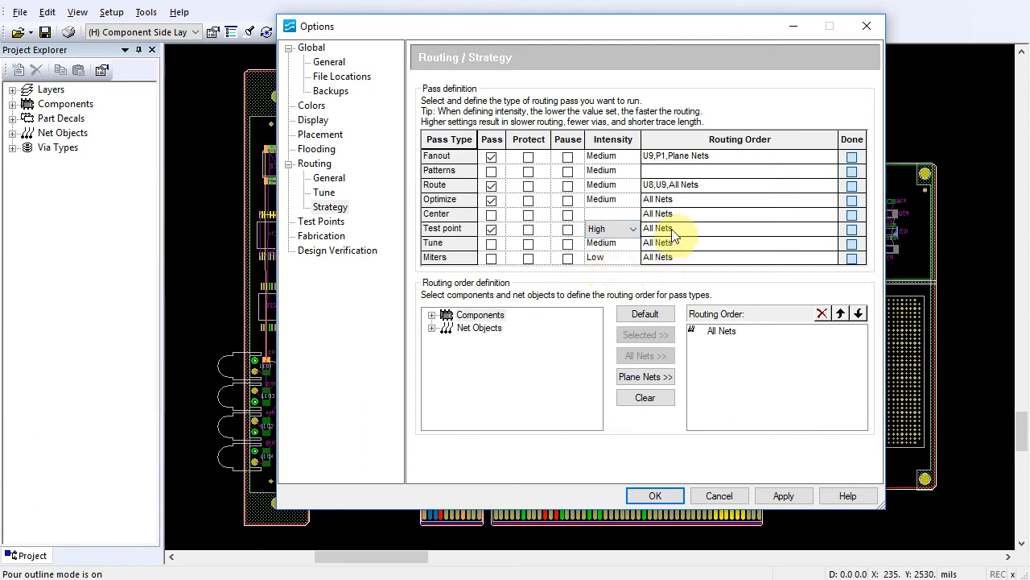
{"action": "left_click", "coordinate": [655, 494]}
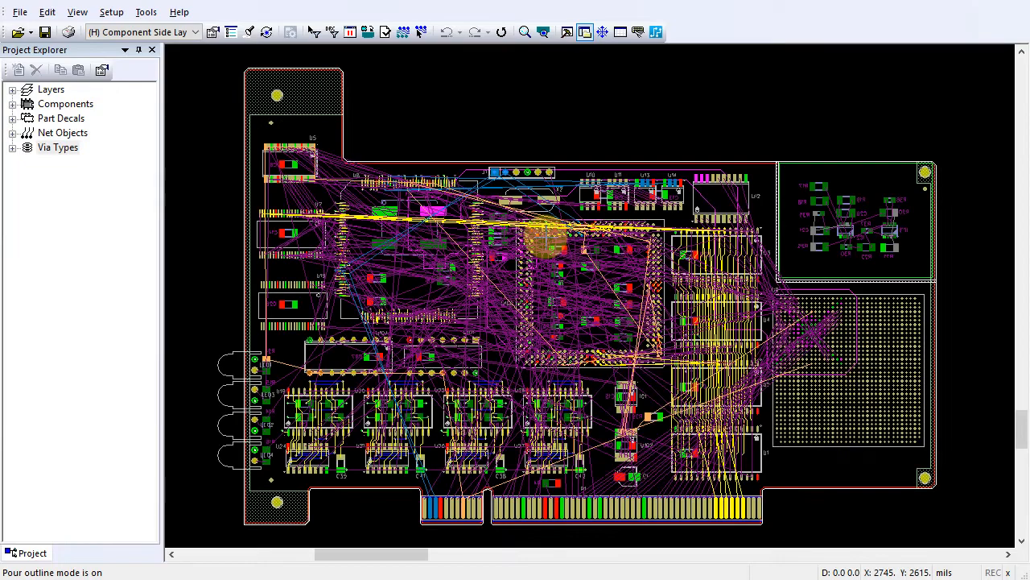
- Start autorouting the board with the defined routing strategy
{"action": "left_click", "coordinate": [147, 13]}
{"action": "mouse_move", "coordinate": [173, 31]}
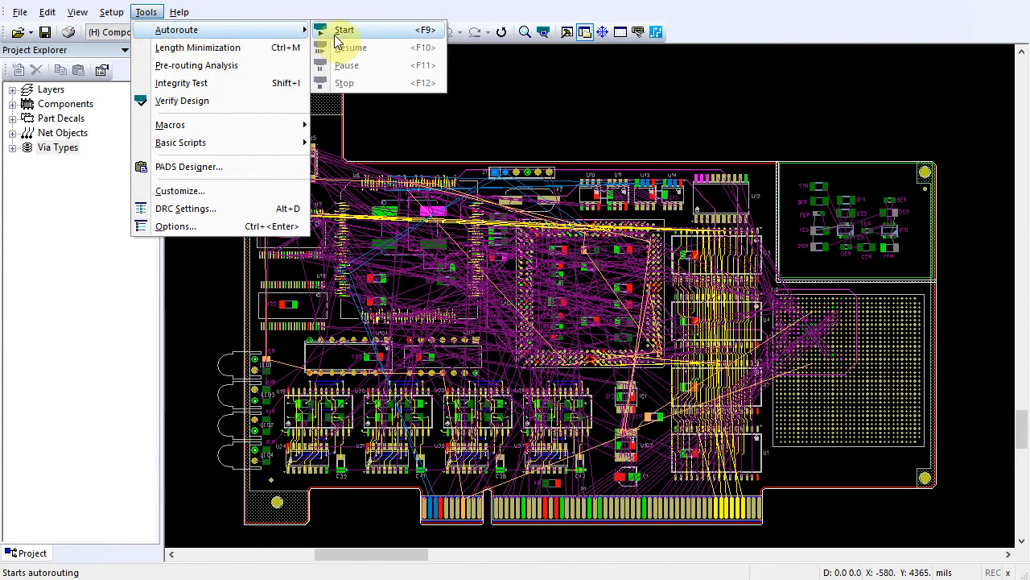
{"action": "left_click", "coordinate": [359, 33]}
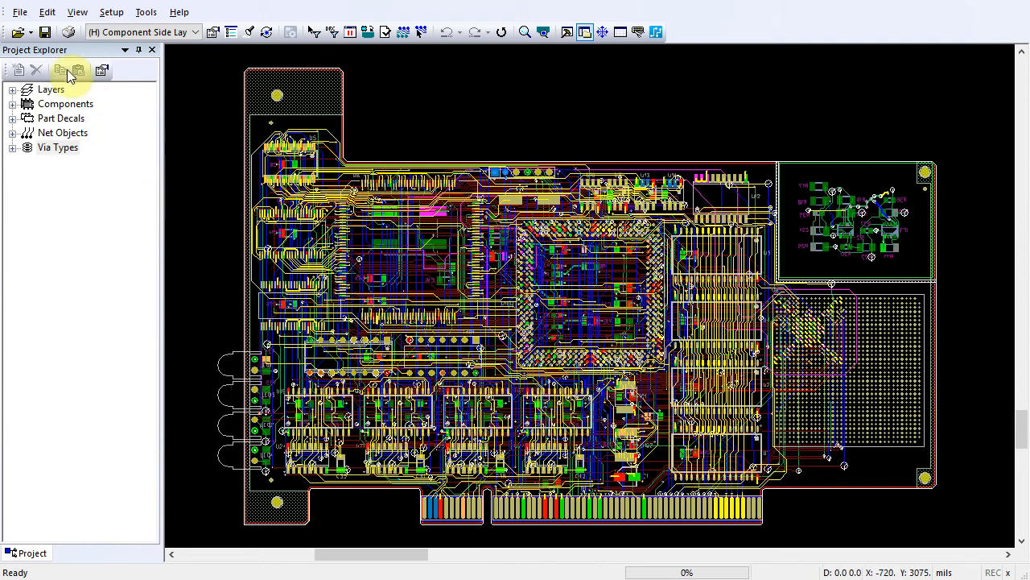
- Create the test points report and open TestPointReport.txt from the Output Window to review the listed test points
{"action": "left_click", "coordinate": [29, 16]}
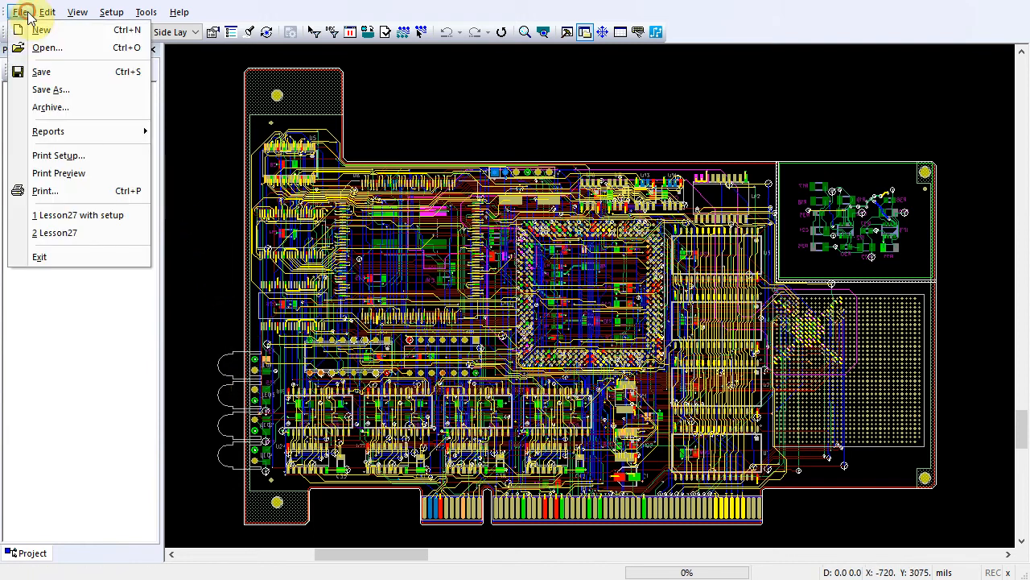
{"action": "left_click", "coordinate": [58, 131]}
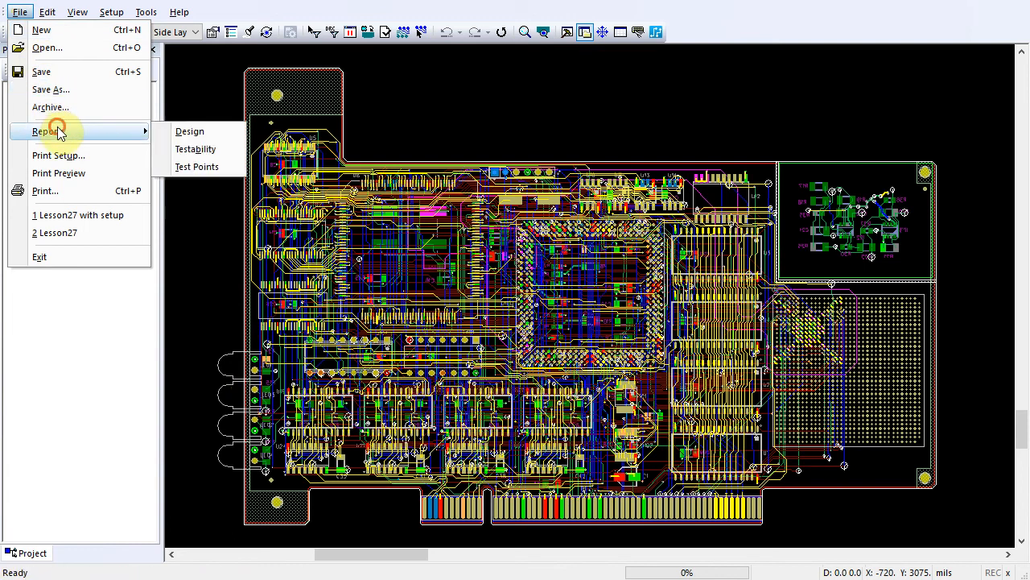
{"action": "left_click", "coordinate": [196, 167]}
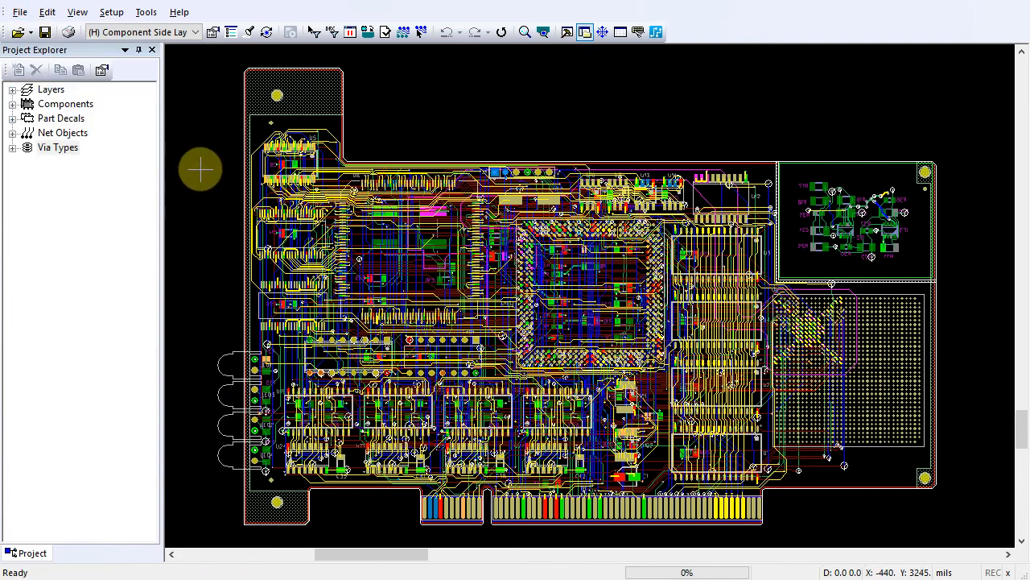
{"action": "left_click", "coordinate": [567, 33]}
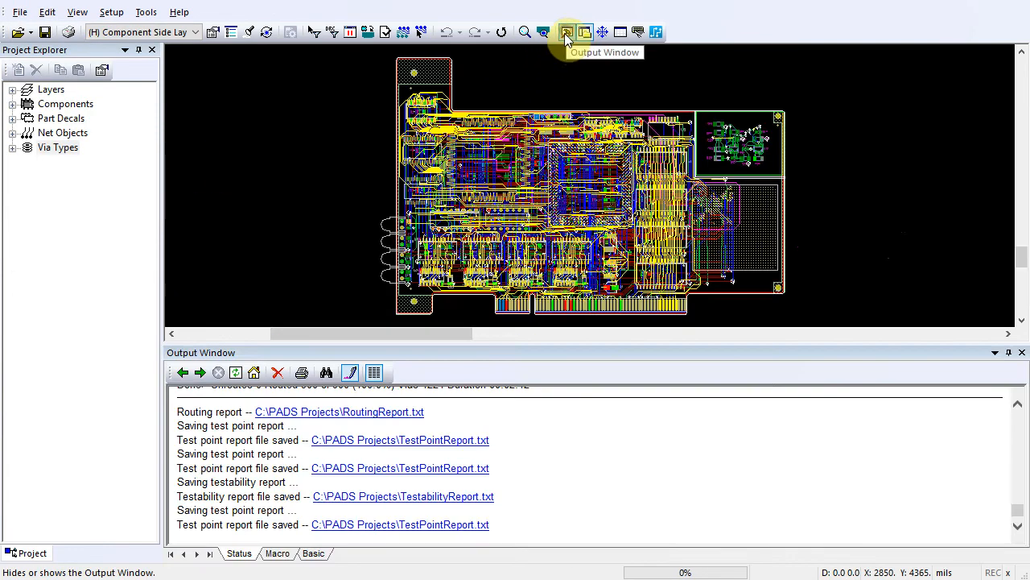
{"action": "left_click", "coordinate": [459, 527]}
{"action": "scroll", "coordinate": [471, 459], "scroll_direction": "down", "scroll_amount": 3}
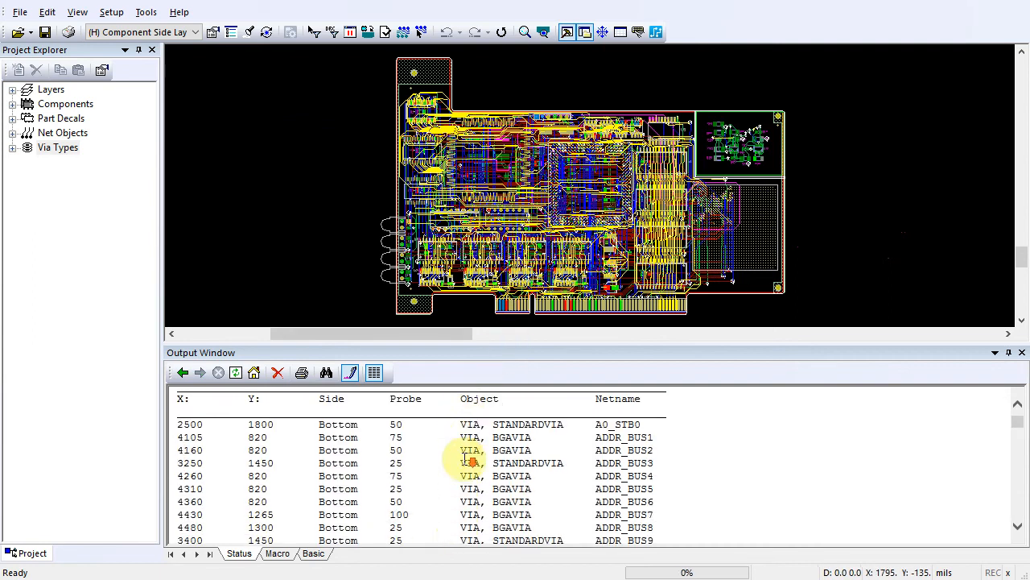
{"action": "scroll", "coordinate": [471, 456], "scroll_direction": "down", "scroll_amount": 7}
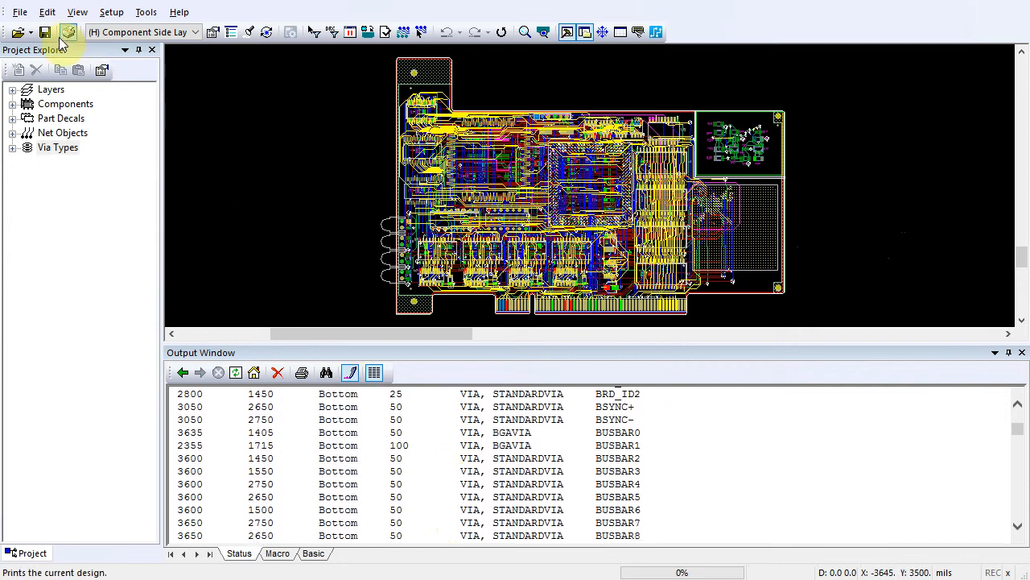
- Create the testability report for the routed design
{"action": "left_click", "coordinate": [22, 13]}
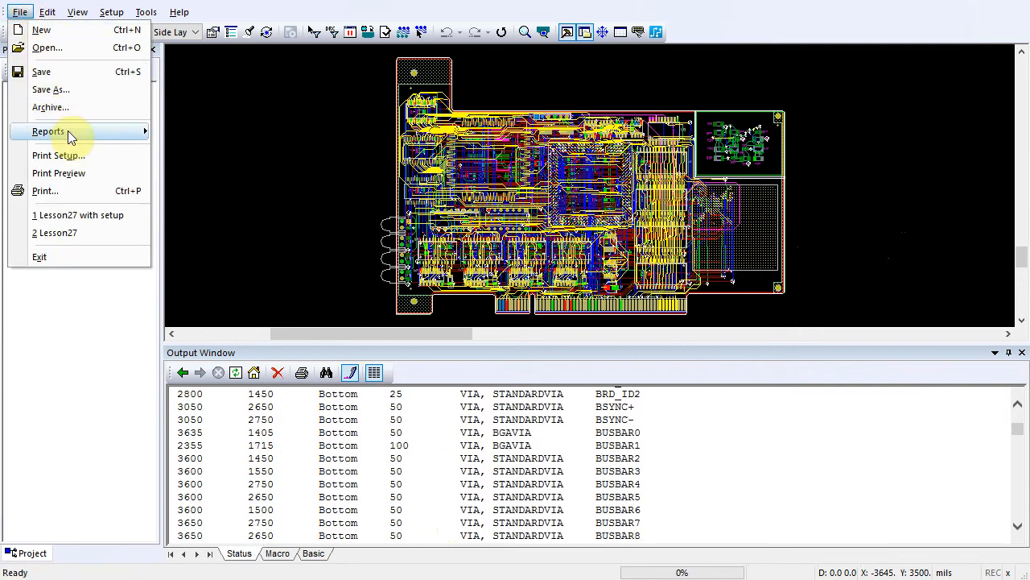
{"action": "mouse_move", "coordinate": [71, 134]}
{"action": "left_click", "coordinate": [186, 147]}
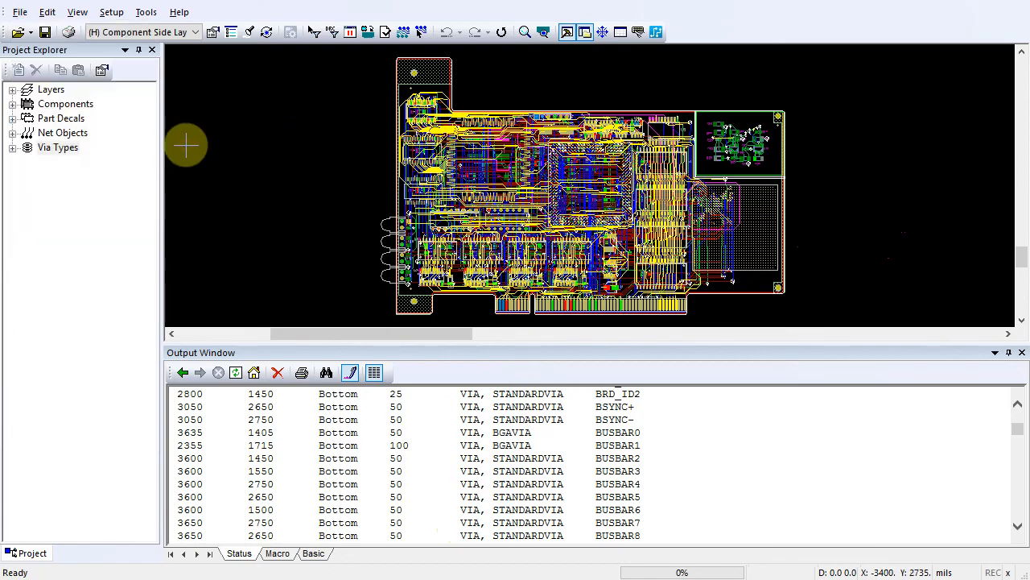